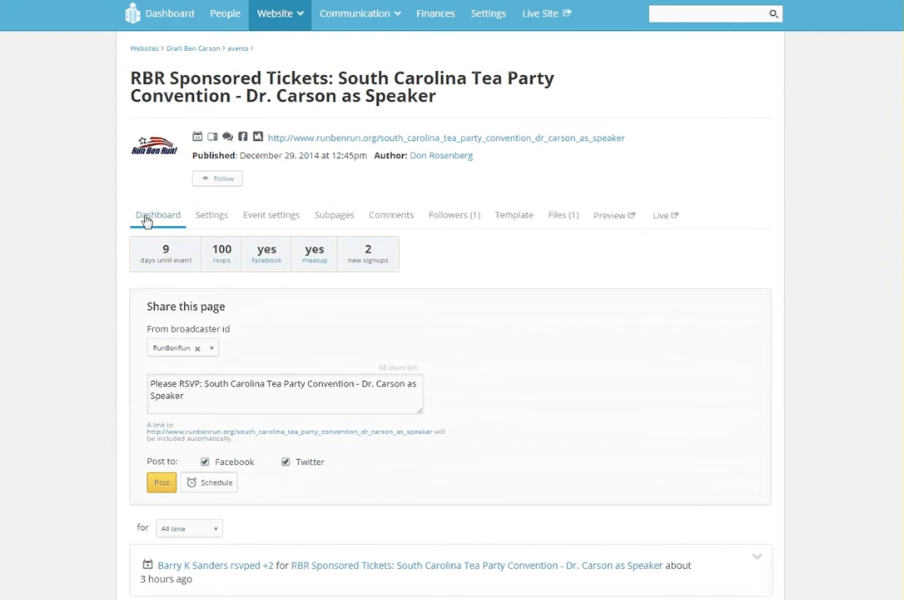
Open the RSVP list in the convention event's settings and examine how many guests each person is bringing.
{"action": "left_click", "coordinate": [266, 220]}
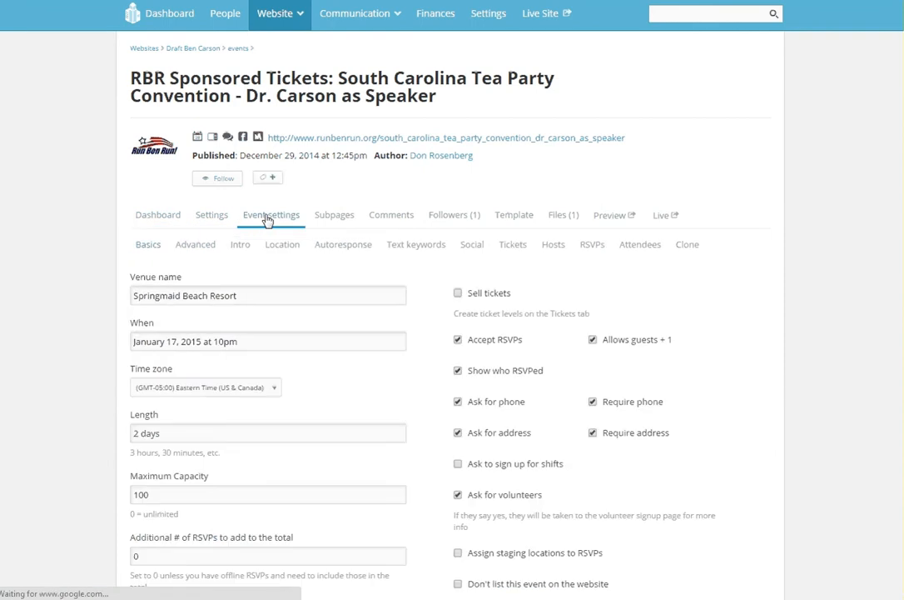
{"action": "left_click", "coordinate": [592, 245]}
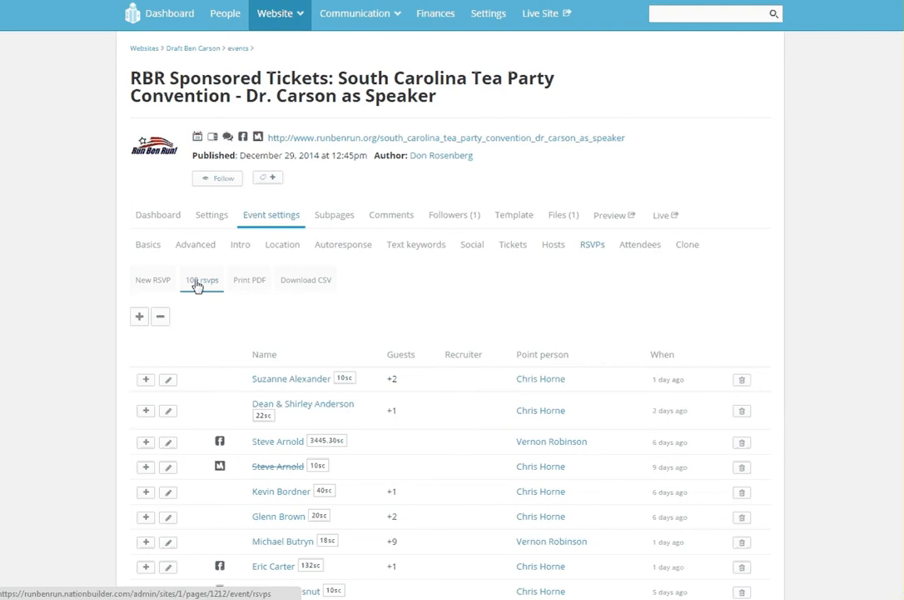
{"action": "double_click", "coordinate": [389, 378]}
{"action": "scroll", "coordinate": [899, 293], "scroll_direction": "down", "scroll_amount": 3}
{"action": "scroll", "coordinate": [899, 293], "scroll_direction": "down", "scroll_amount": 2}
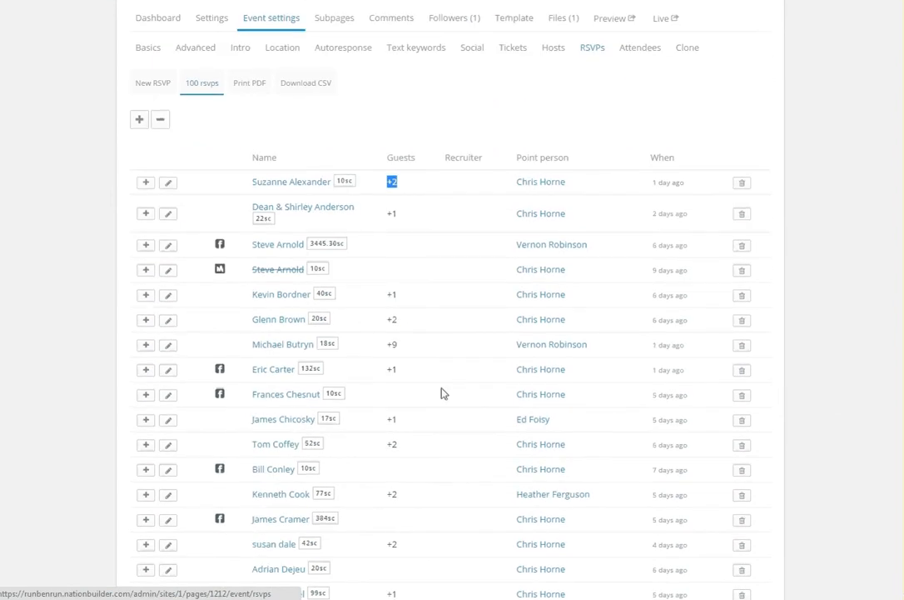
{"action": "left_click", "coordinate": [398, 346]}
{"action": "double_click", "coordinate": [397, 346]}
{"action": "scroll", "coordinate": [450, 333], "scroll_direction": "down", "scroll_amount": 4}
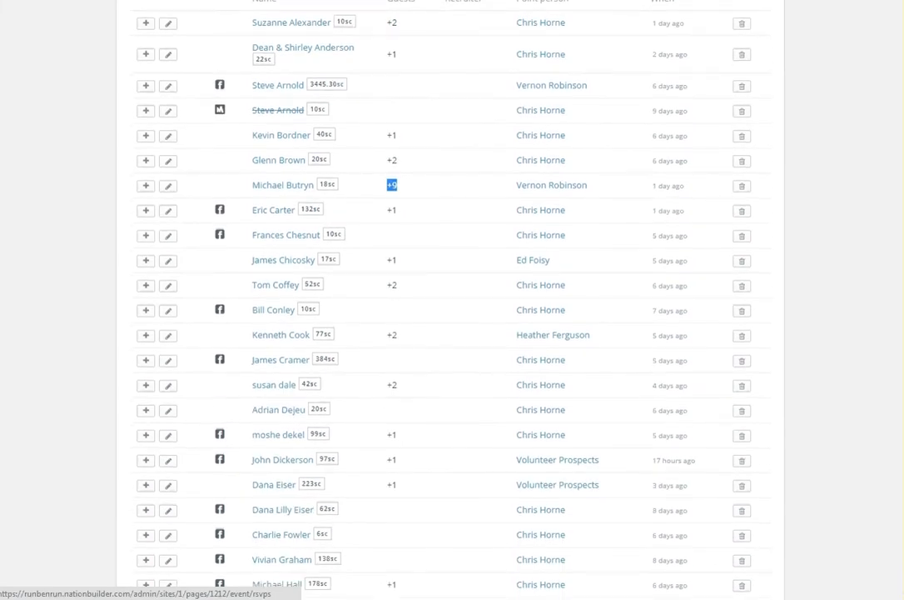
{"action": "scroll", "coordinate": [449, 333], "scroll_direction": "down", "scroll_amount": 2}
{"action": "scroll", "coordinate": [450, 333], "scroll_direction": "up", "scroll_amount": 8}
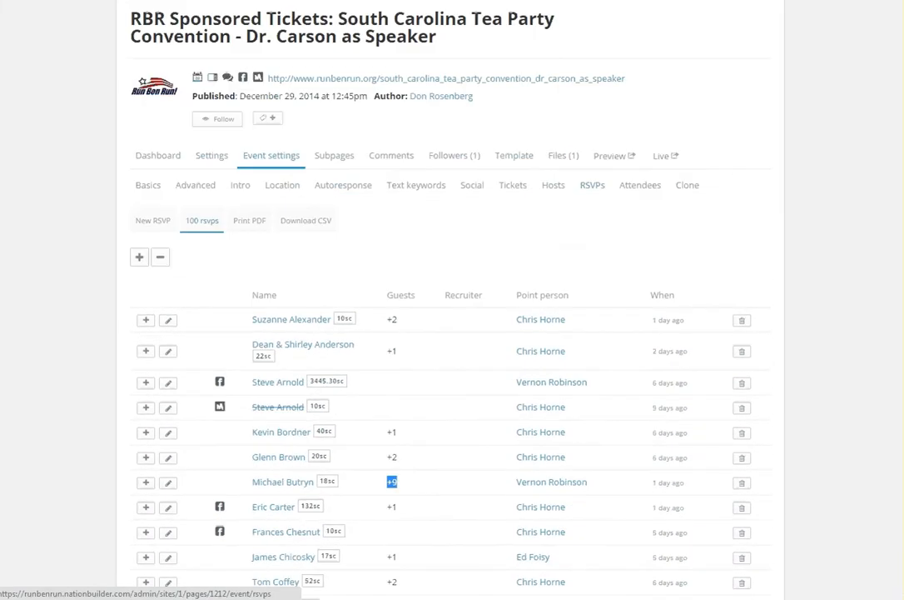
{"action": "scroll", "coordinate": [450, 333], "scroll_direction": "up", "scroll_amount": 1}
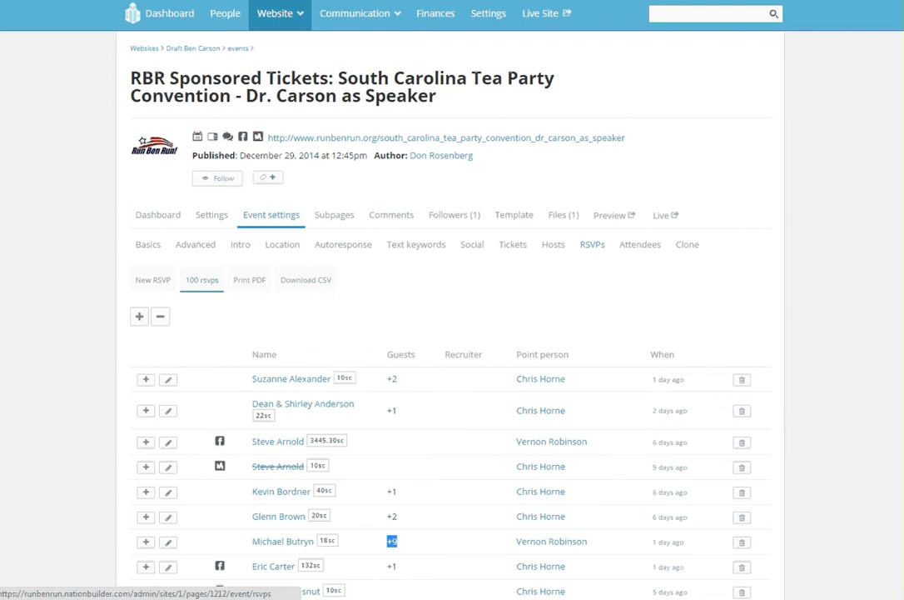
Look through the event's RSVP entries down to the end of the first page of results.
{"action": "scroll", "coordinate": [450, 333], "scroll_direction": "down", "scroll_amount": 5}
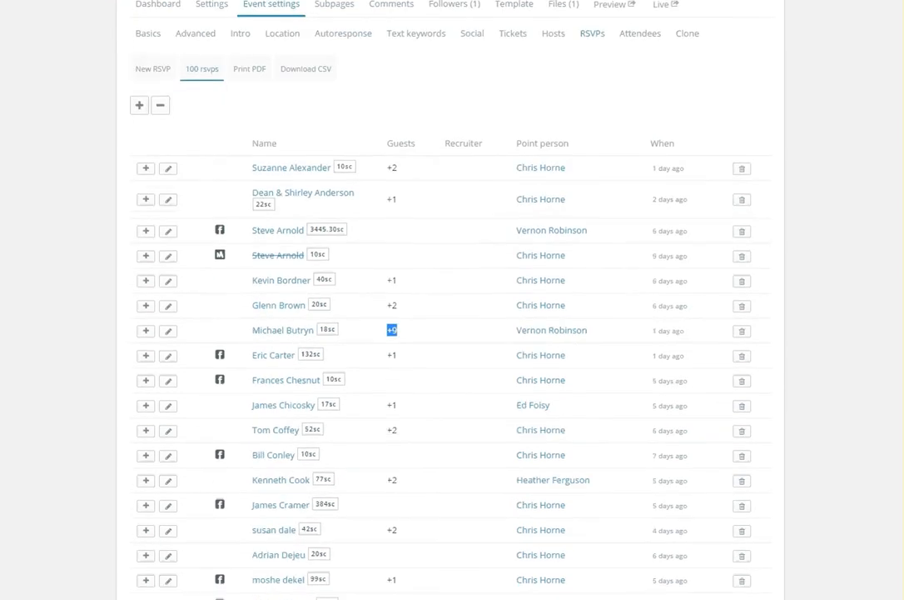
{"action": "scroll", "coordinate": [449, 333], "scroll_direction": "down", "scroll_amount": 1}
{"action": "scroll", "coordinate": [450, 333], "scroll_direction": "up", "scroll_amount": 1}
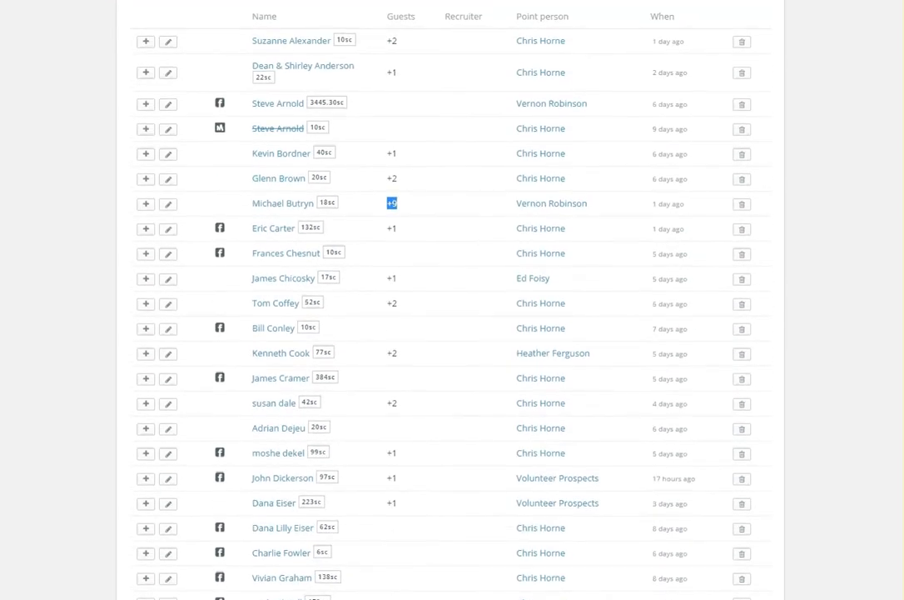
{"action": "scroll", "coordinate": [450, 333], "scroll_direction": "up", "scroll_amount": 5}
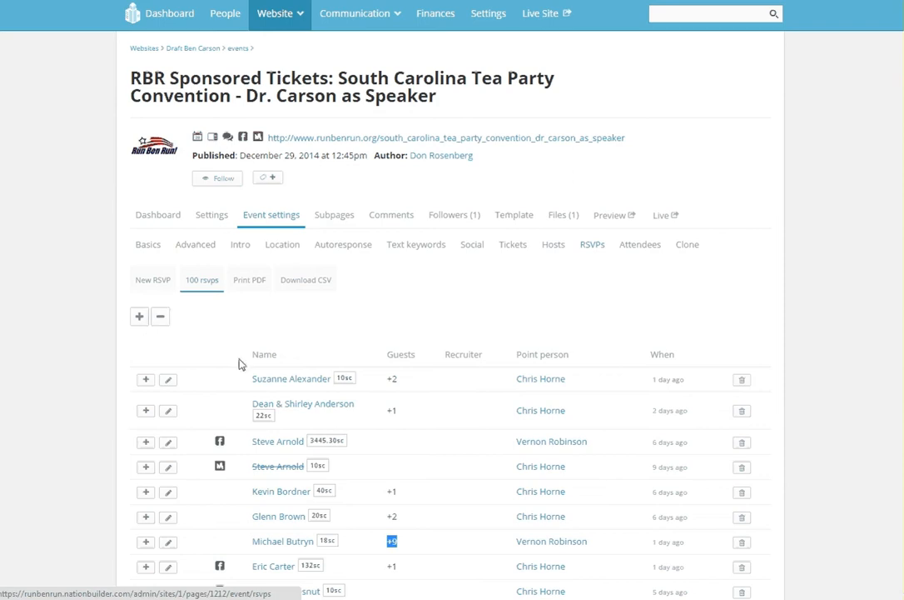
{"action": "scroll", "coordinate": [230, 345], "scroll_direction": "down", "scroll_amount": 8}
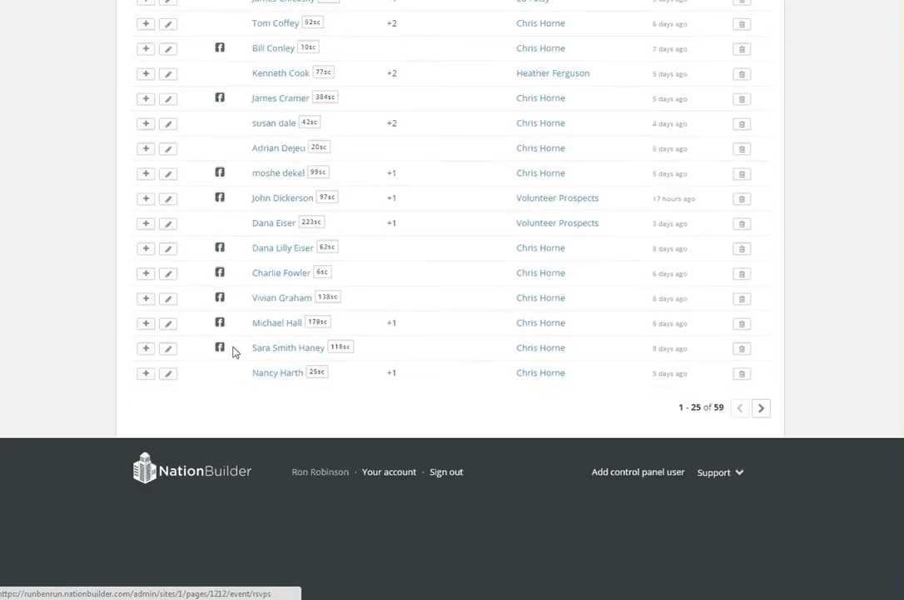
{"action": "scroll", "coordinate": [242, 351], "scroll_direction": "up", "scroll_amount": 8}
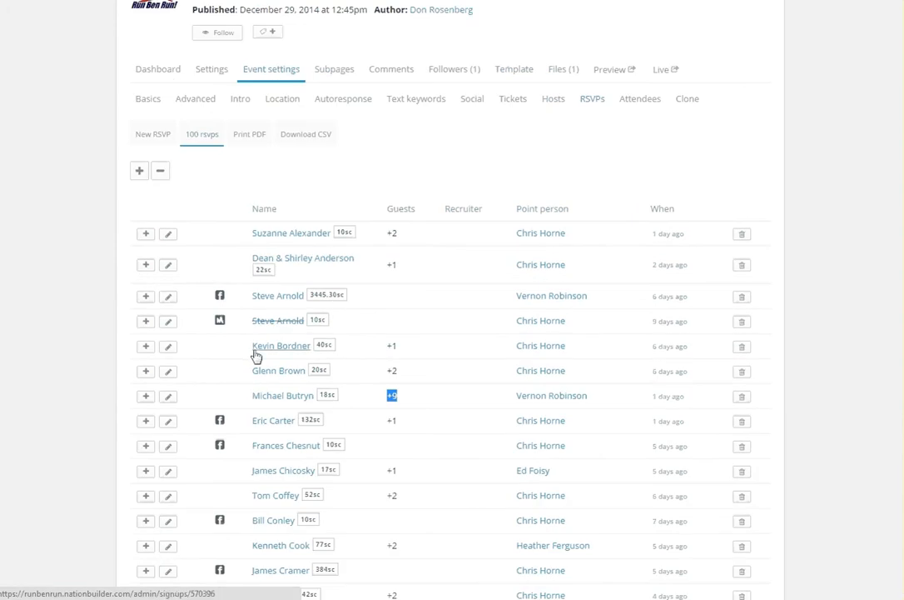
{"action": "scroll", "coordinate": [272, 278], "scroll_direction": "up", "scroll_amount": 2}
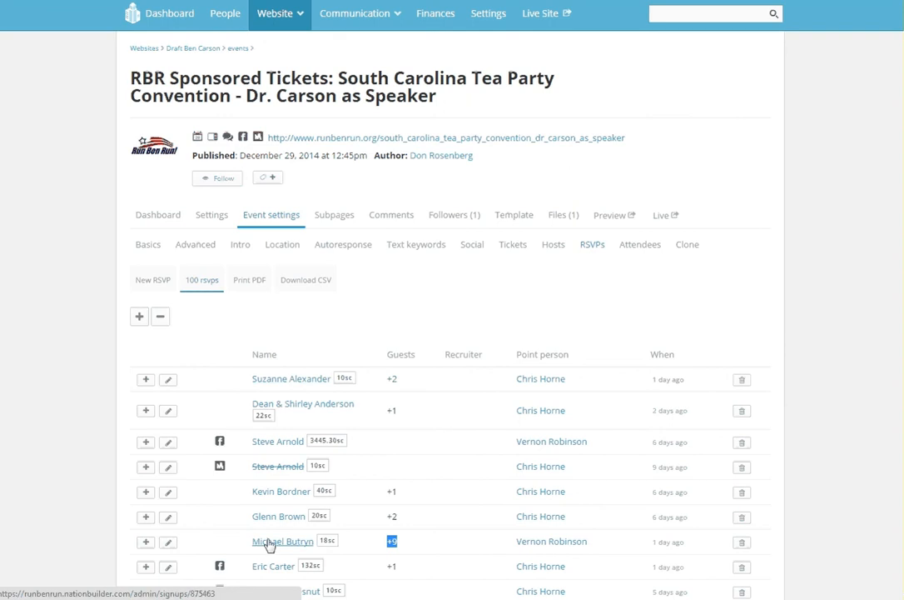
{"action": "left_click", "coordinate": [421, 548]}
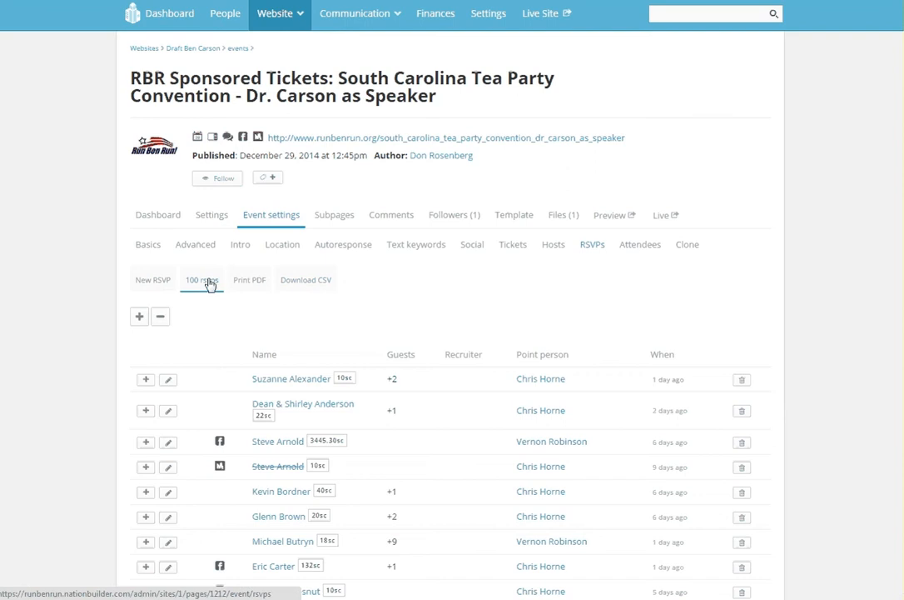
Create a new list named SCT from the option to add all RSVPs to a list.
{"action": "left_click", "coordinate": [140, 317]}
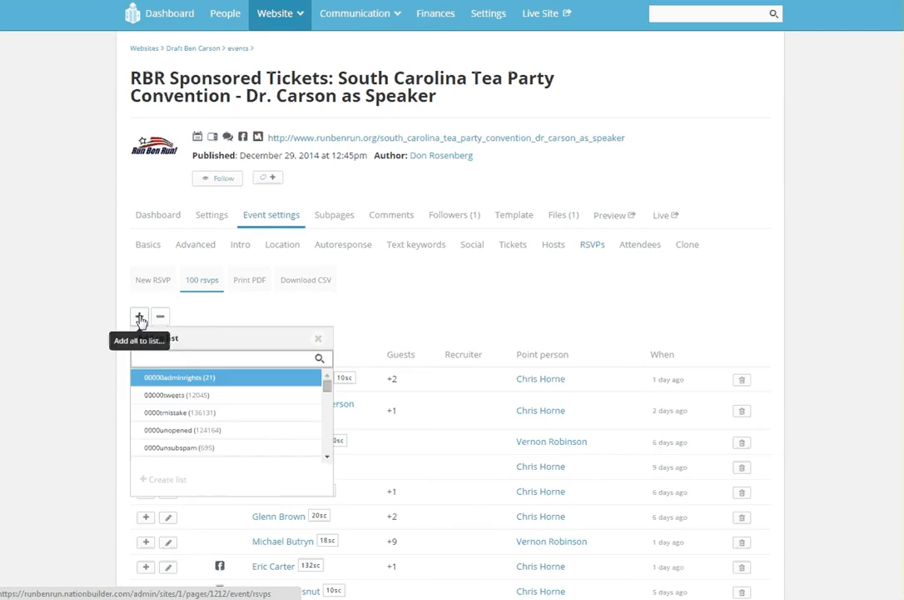
{"action": "left_click", "coordinate": [164, 480]}
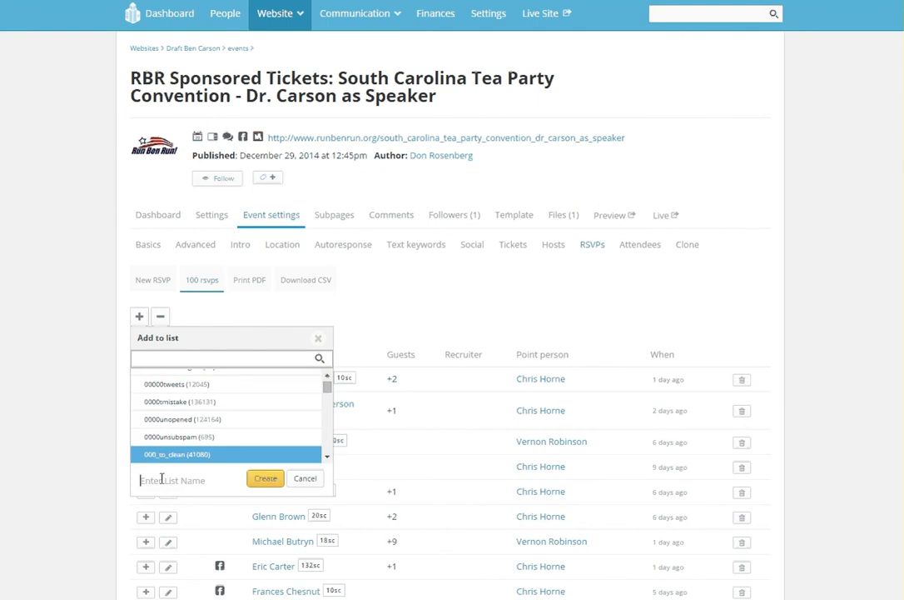
{"action": "type", "text": "SCT"}
{"action": "left_click", "coordinate": [265, 478]}
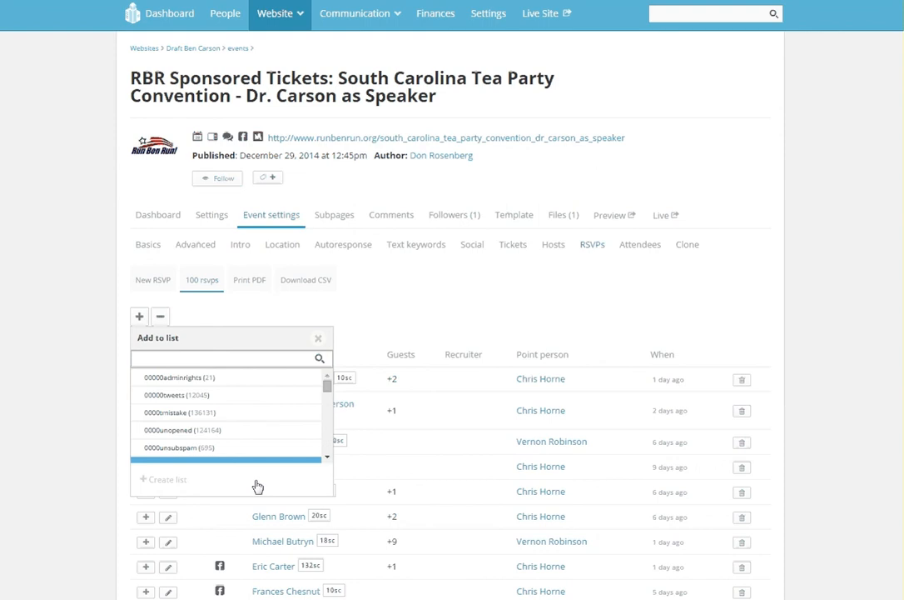
Find the sct list, add all of the event's RSVPs to it, and dismiss the progress notice.
{"action": "left_click", "coordinate": [208, 357]}
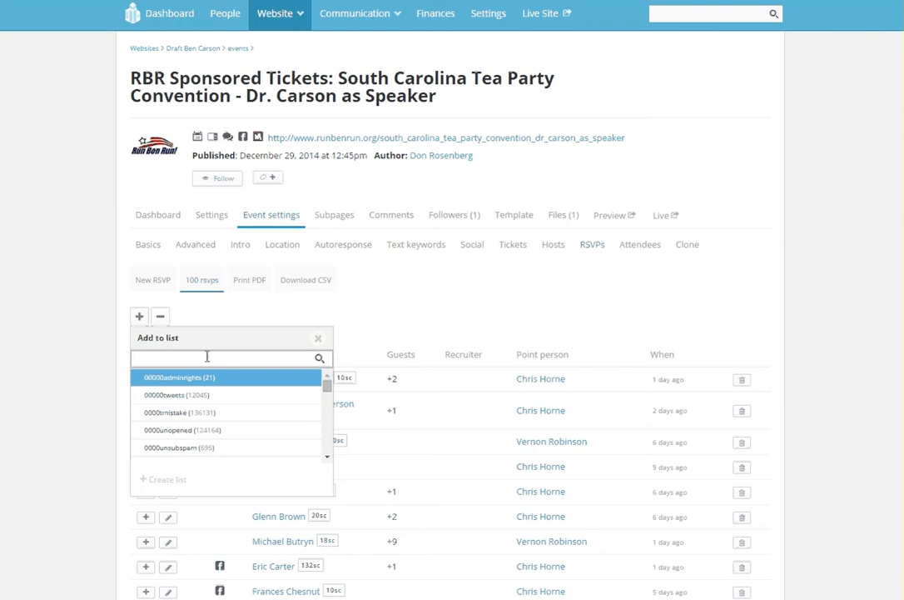
{"action": "type", "text": "sct"}
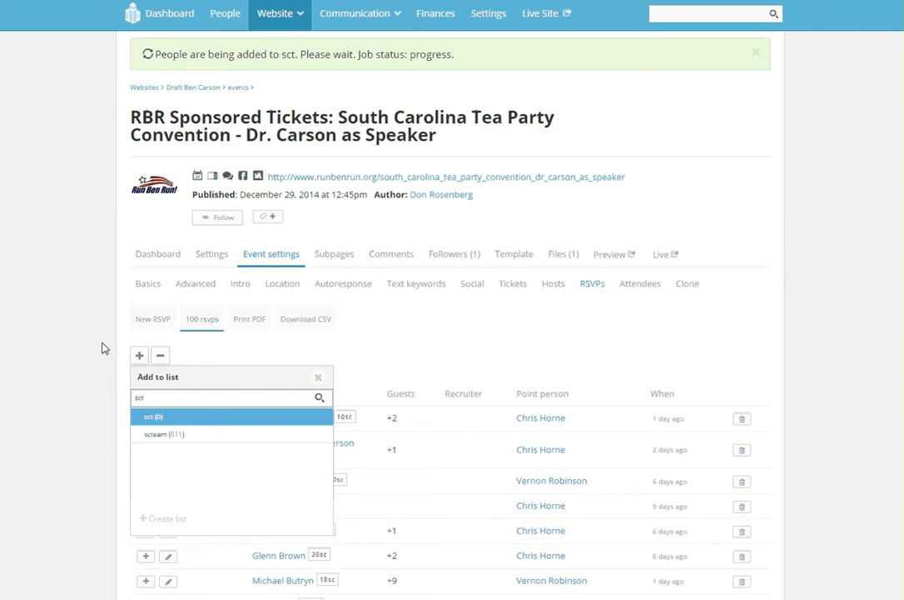
{"action": "left_click", "coordinate": [758, 55]}
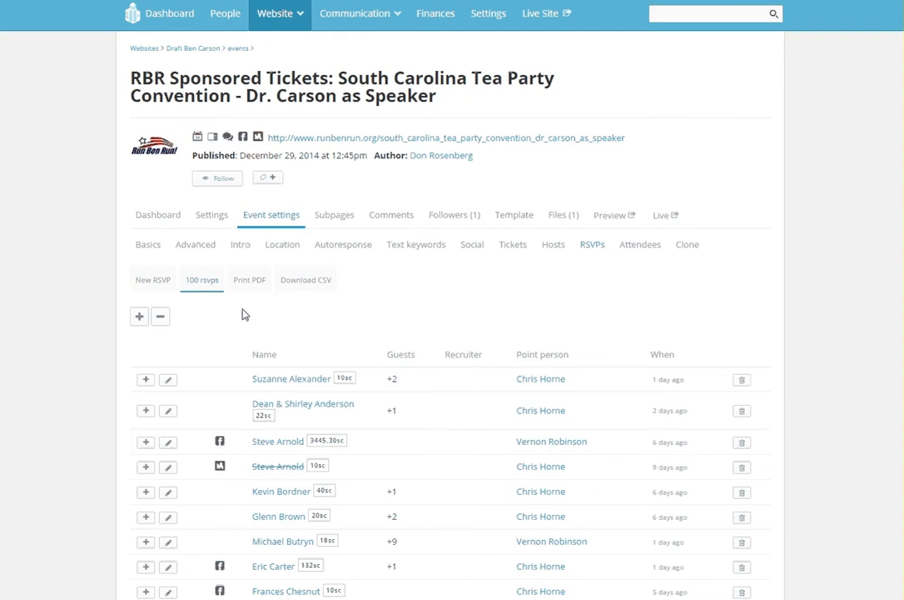
{"action": "scroll", "coordinate": [283, 350], "scroll_direction": "down", "scroll_amount": 4}
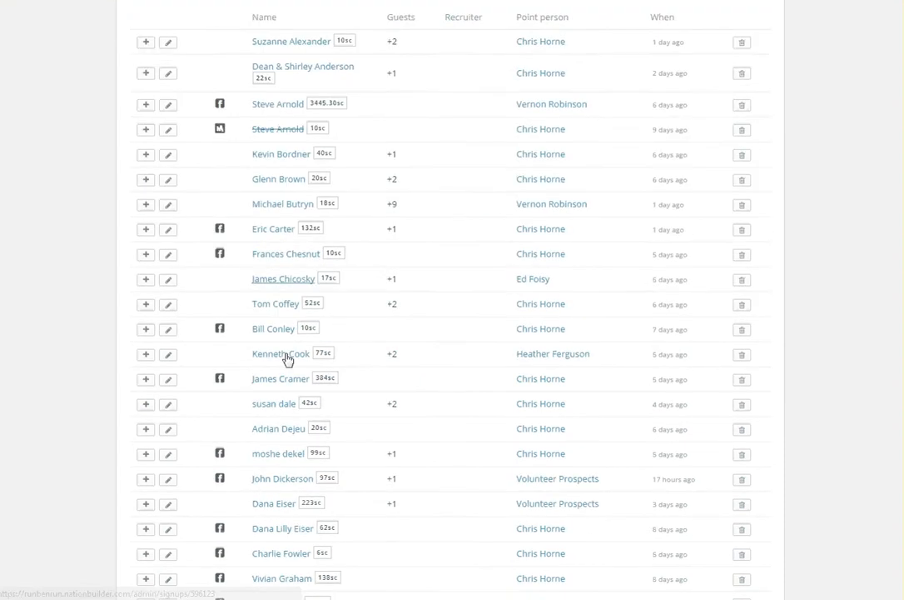
{"action": "scroll", "coordinate": [289, 359], "scroll_direction": "up", "scroll_amount": 4}
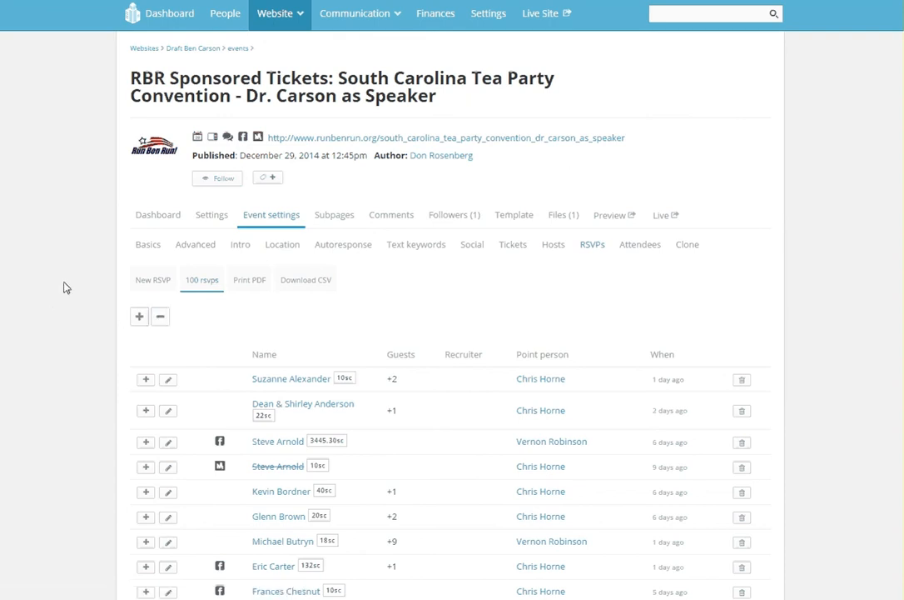
{"action": "scroll", "coordinate": [66, 287], "scroll_direction": "down", "scroll_amount": 5}
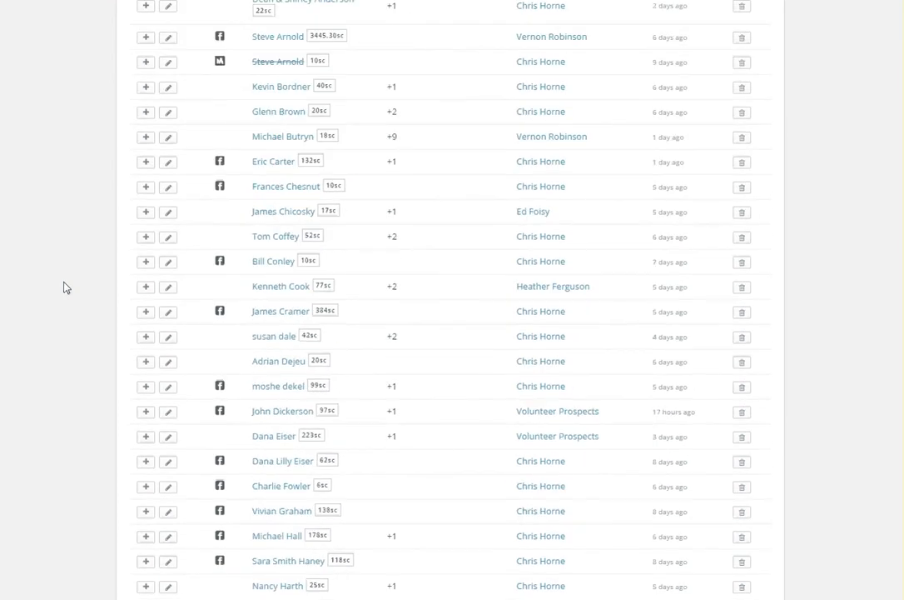
{"action": "scroll", "coordinate": [66, 287], "scroll_direction": "up", "scroll_amount": 5}
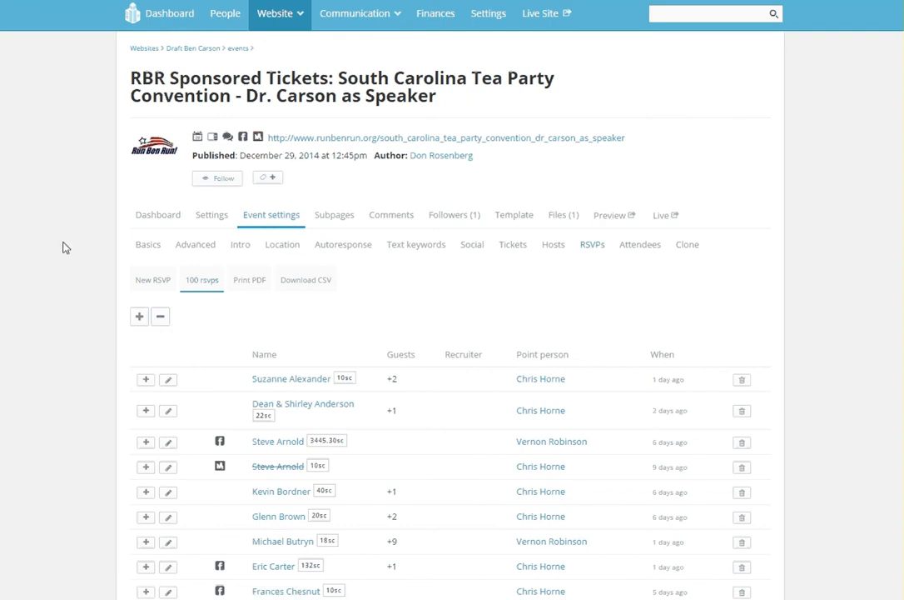
{"action": "scroll", "coordinate": [65, 247], "scroll_direction": "down", "scroll_amount": 3}
{"action": "scroll", "coordinate": [65, 247], "scroll_direction": "up", "scroll_amount": 3}
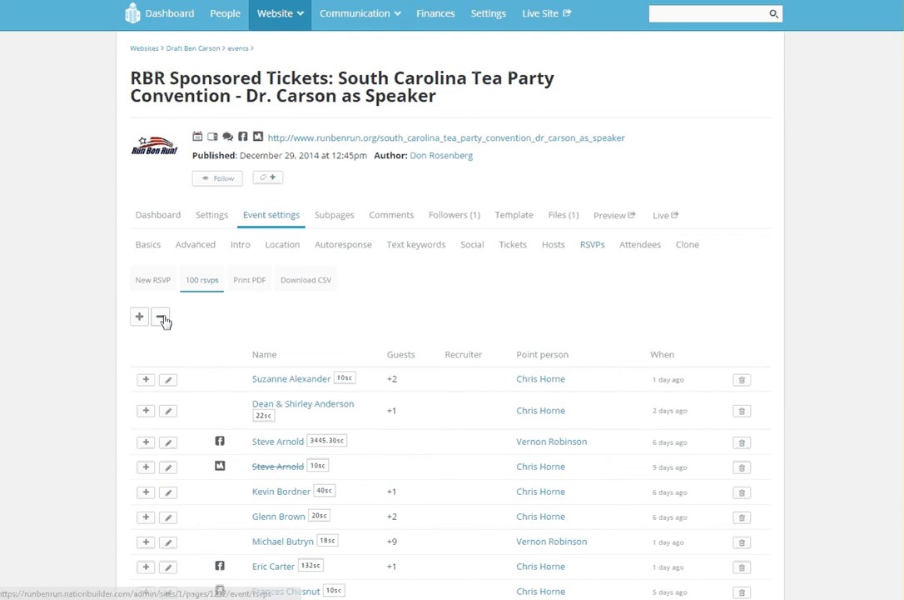
{"action": "scroll", "coordinate": [85, 255], "scroll_direction": "down", "scroll_amount": 10}
{"action": "scroll", "coordinate": [87, 272], "scroll_direction": "up", "scroll_amount": 9}
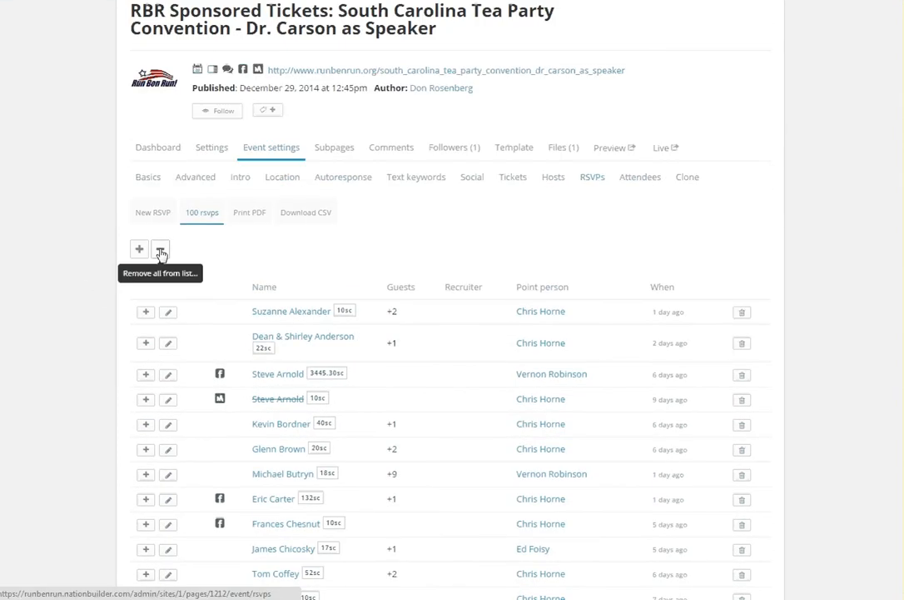
{"action": "scroll", "coordinate": [31, 226], "scroll_direction": "up", "scroll_amount": 1}
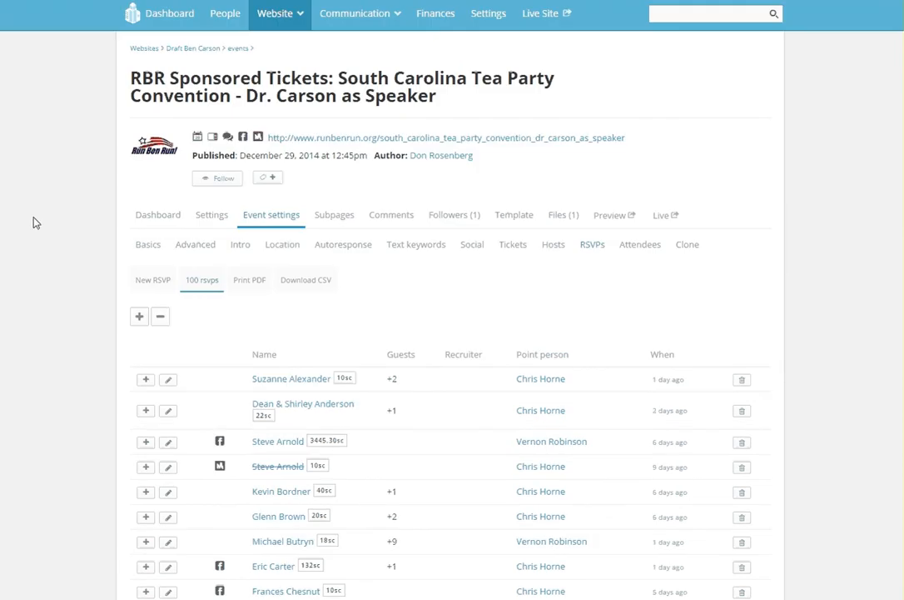
{"action": "scroll", "coordinate": [33, 221], "scroll_direction": "down", "scroll_amount": 3}
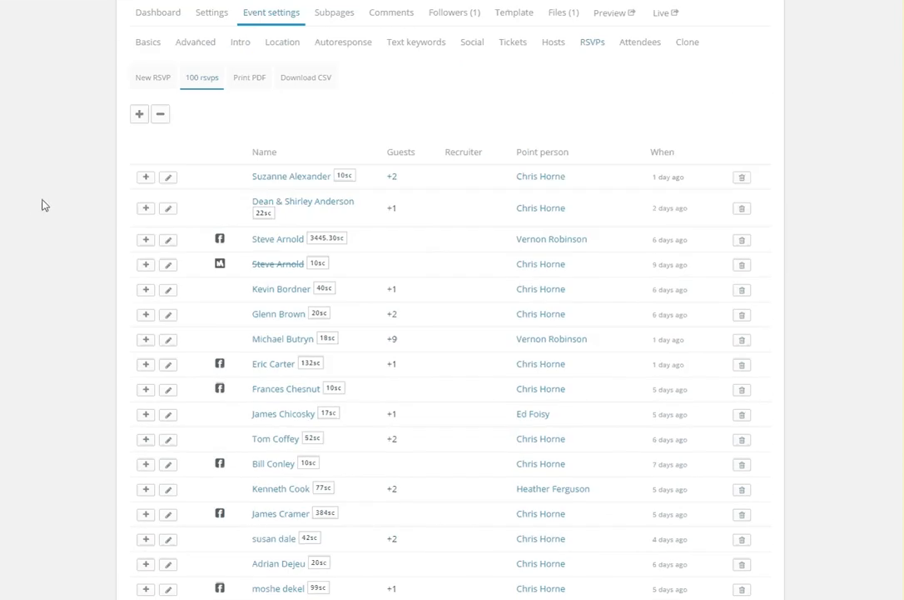
{"action": "scroll", "coordinate": [46, 204], "scroll_direction": "up", "scroll_amount": 2}
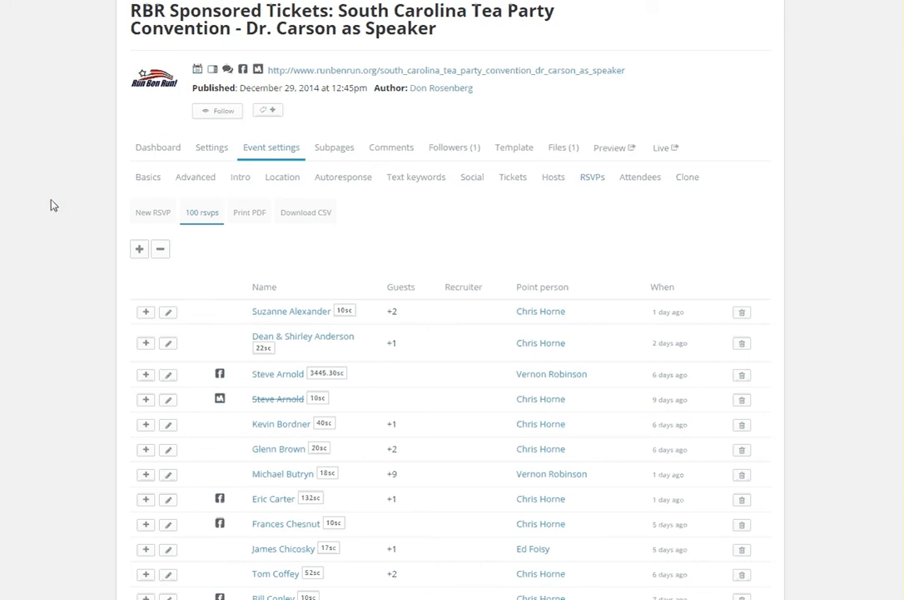
{"action": "scroll", "coordinate": [52, 204], "scroll_direction": "up", "scroll_amount": 1}
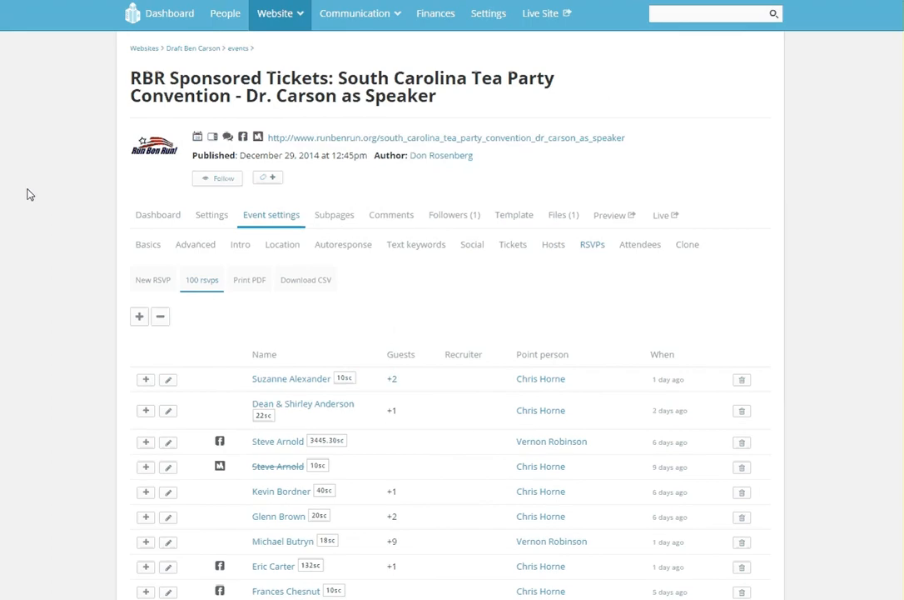
Find the RBR-South Carolina broadcaster by the contact's surname among the communication broadcasters and open its email blasts.
{"action": "left_click", "coordinate": [339, 20]}
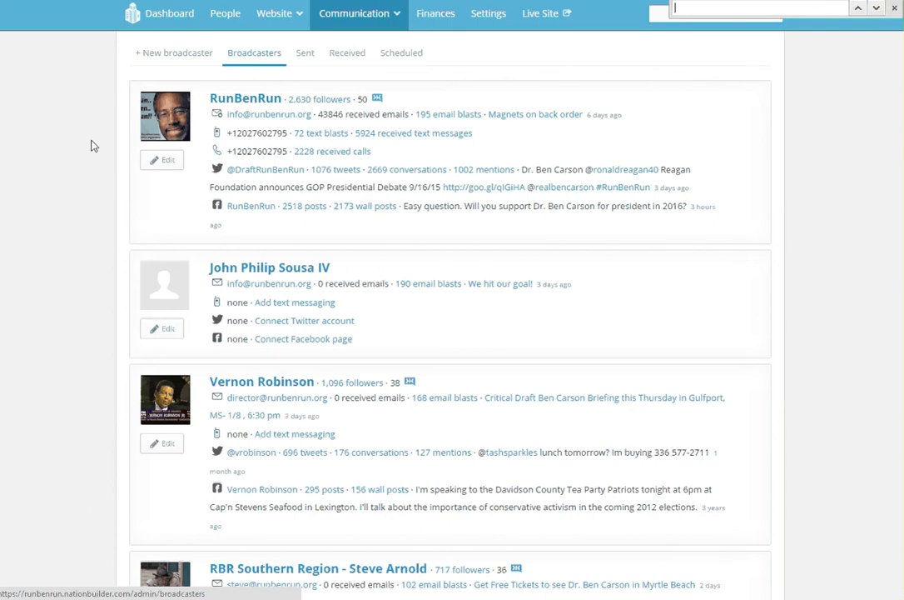
{"action": "key", "text": "ctrl+f"}
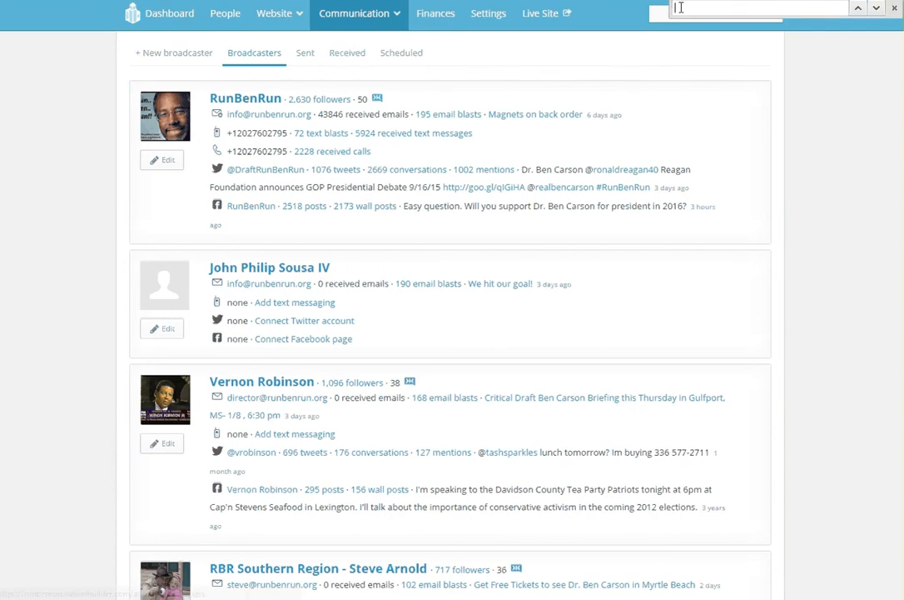
{"action": "type", "text": "he"}
{"action": "type", "text": "rne"}
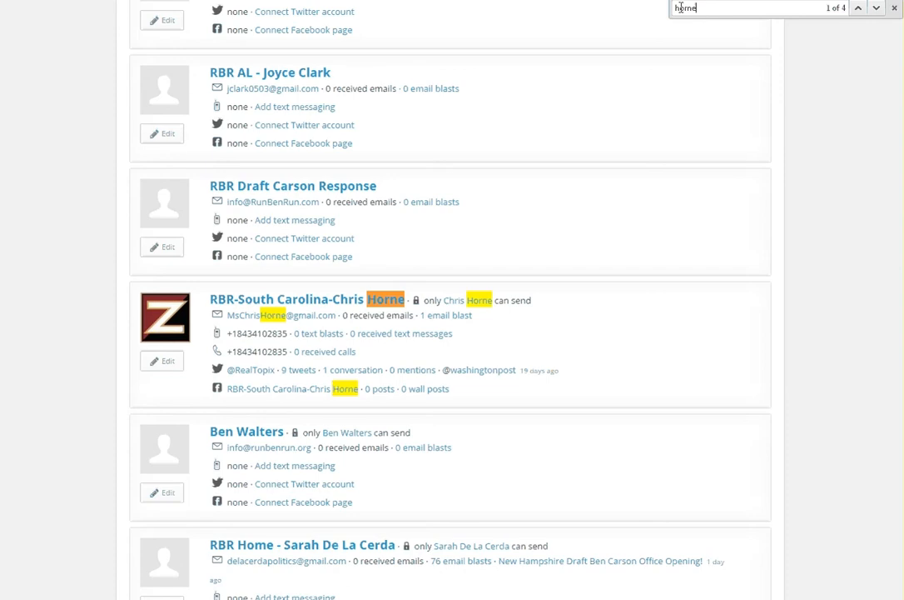
{"action": "left_click", "coordinate": [313, 303]}
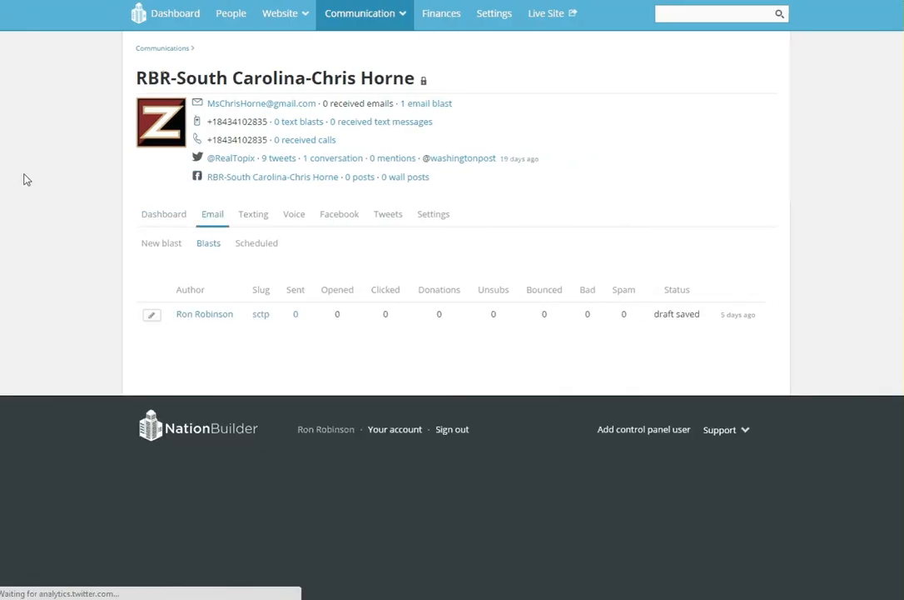
Create a new email blast for the South Carolina broadcaster with the slug sct.
{"action": "left_click", "coordinate": [166, 245]}
{"action": "left_click", "coordinate": [161, 295]}
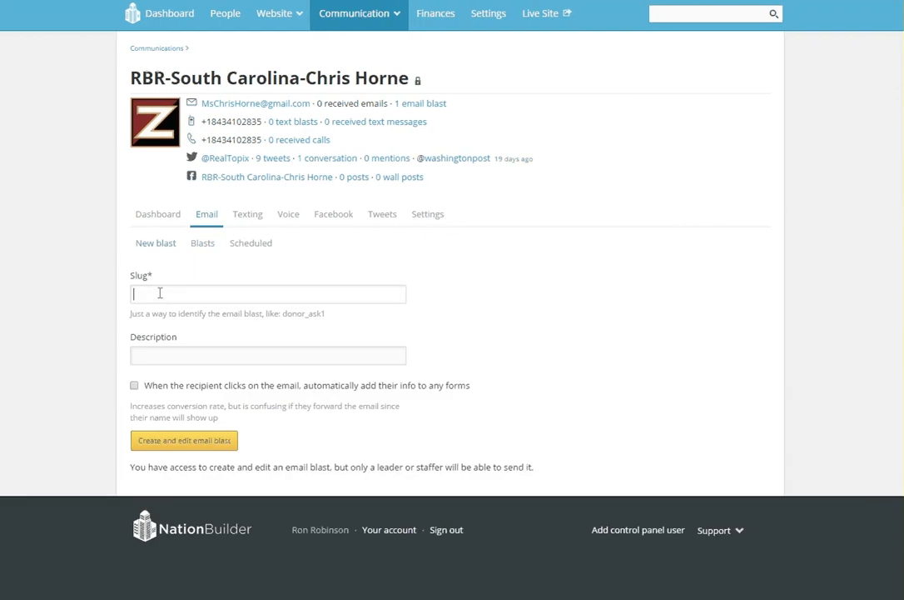
{"action": "type", "text": "sct"}
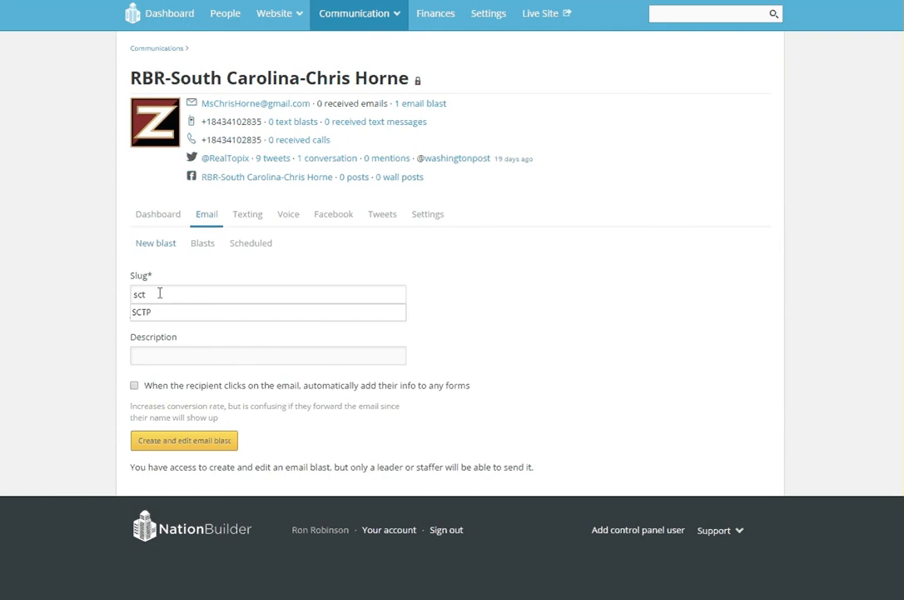
{"action": "left_click", "coordinate": [175, 443]}
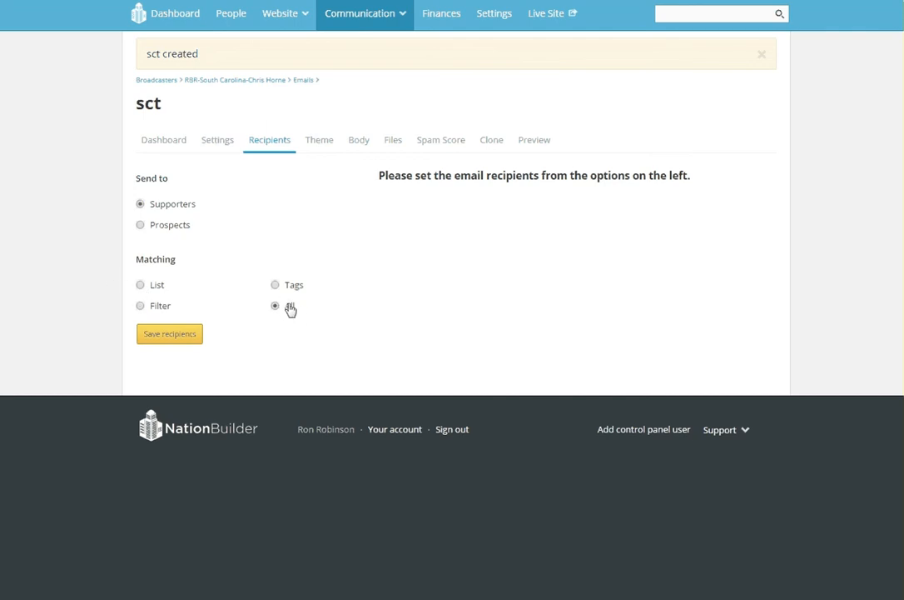
Set the blast's recipients to supporters on the sct list and save them.
{"action": "left_click", "coordinate": [141, 285]}
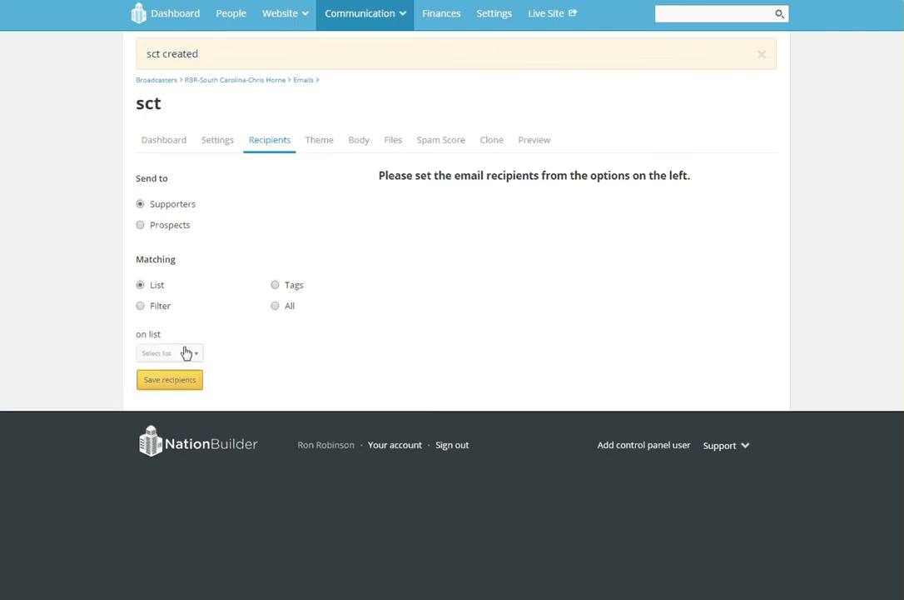
{"action": "left_click", "coordinate": [175, 355]}
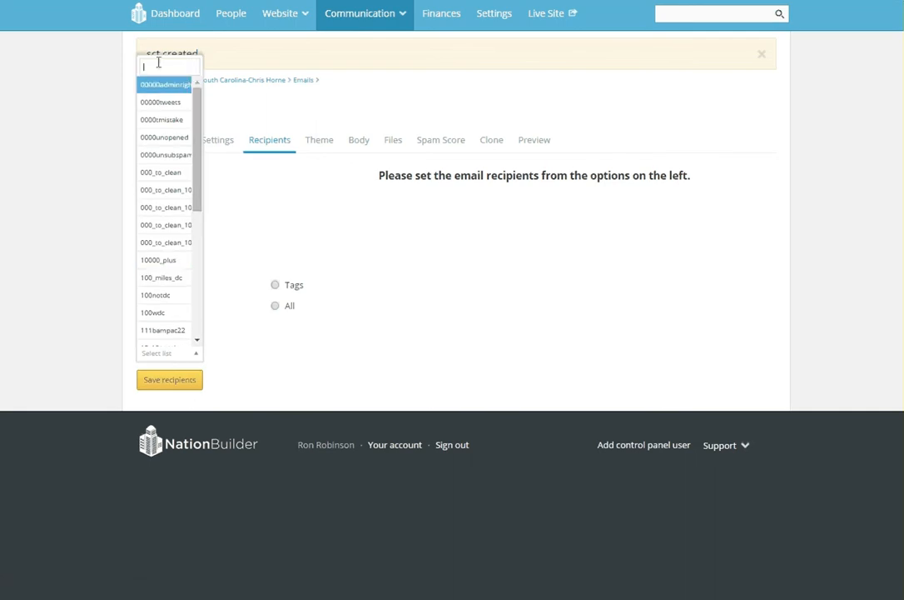
{"action": "type", "text": "sct"}
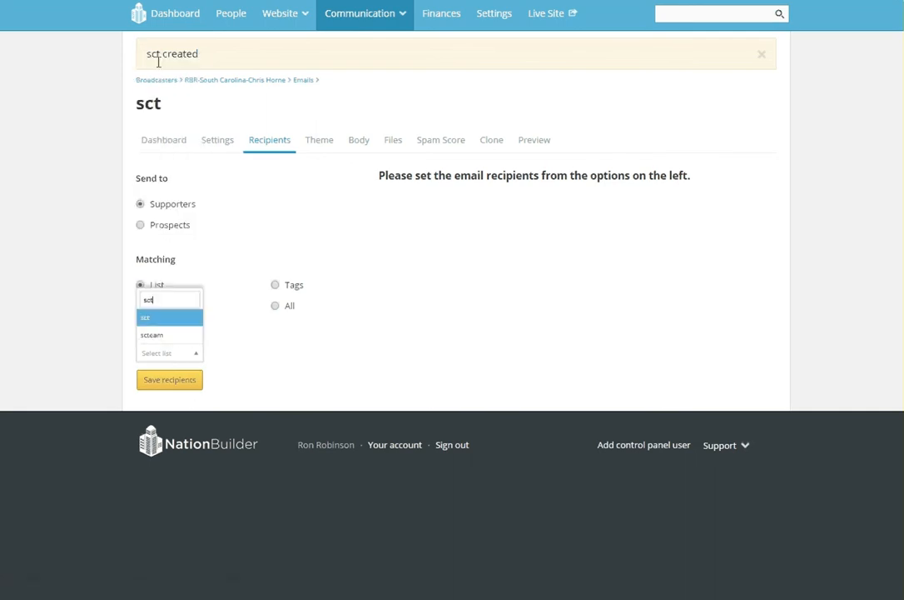
{"action": "left_click", "coordinate": [154, 318]}
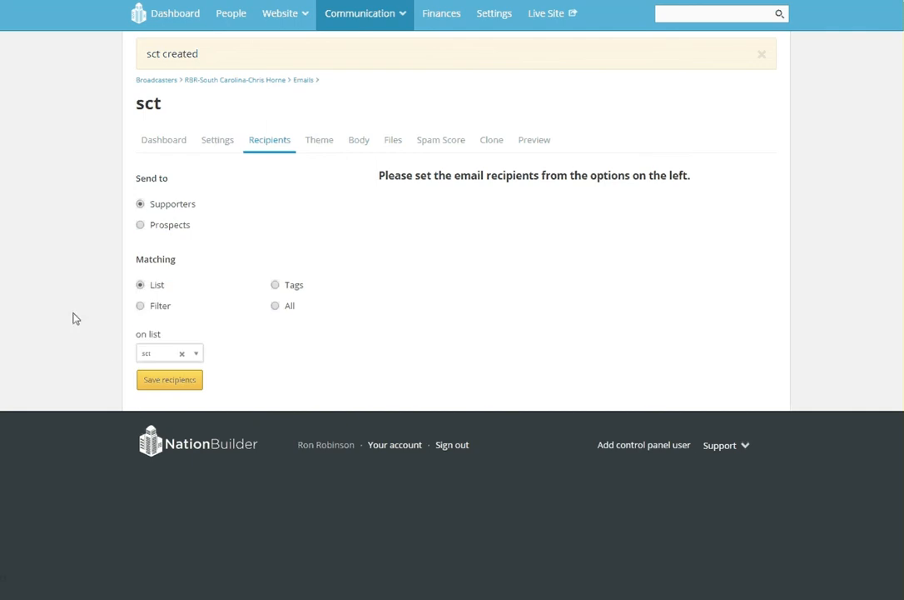
{"action": "left_click", "coordinate": [166, 380]}
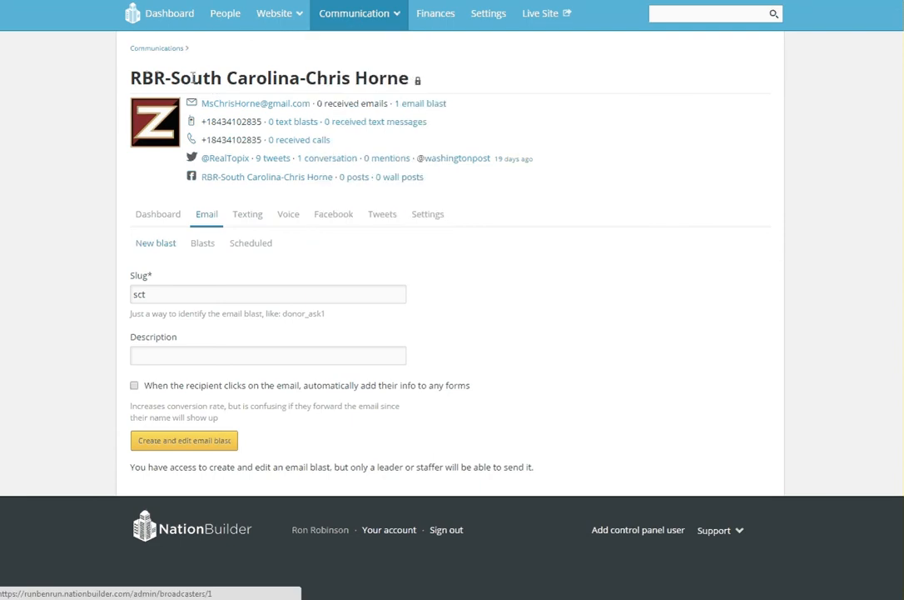
Return to the broadcaster, reopen the sct email blast, and review its settings and its overview of sender and recipients.
{"action": "left_click", "coordinate": [157, 216]}
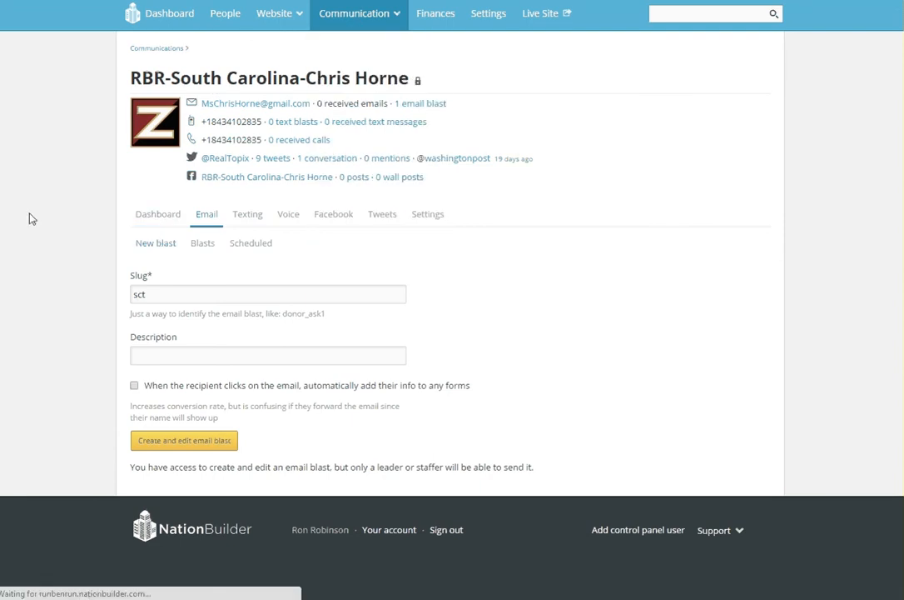
{"action": "left_click", "coordinate": [208, 254]}
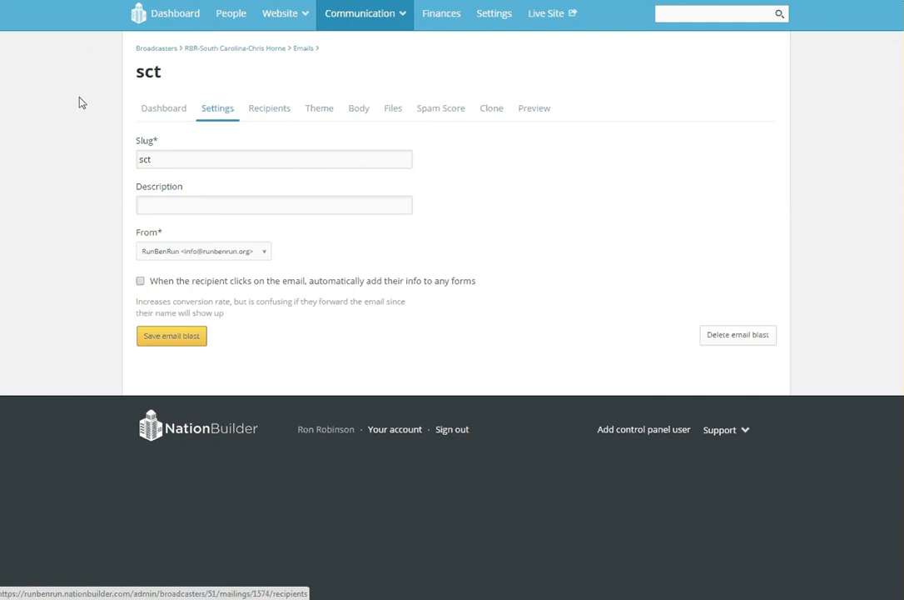
{"action": "left_click", "coordinate": [267, 114]}
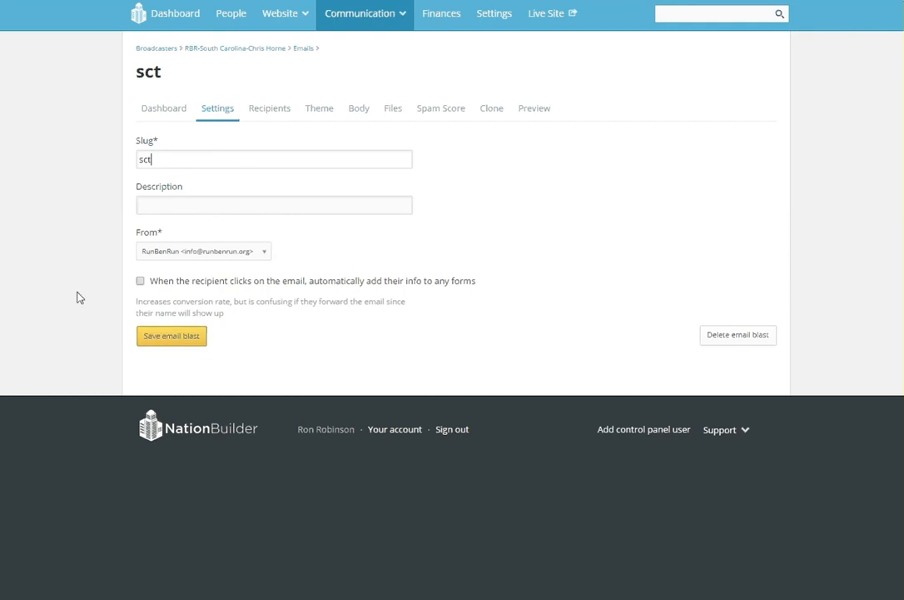
{"action": "left_click", "coordinate": [162, 114]}
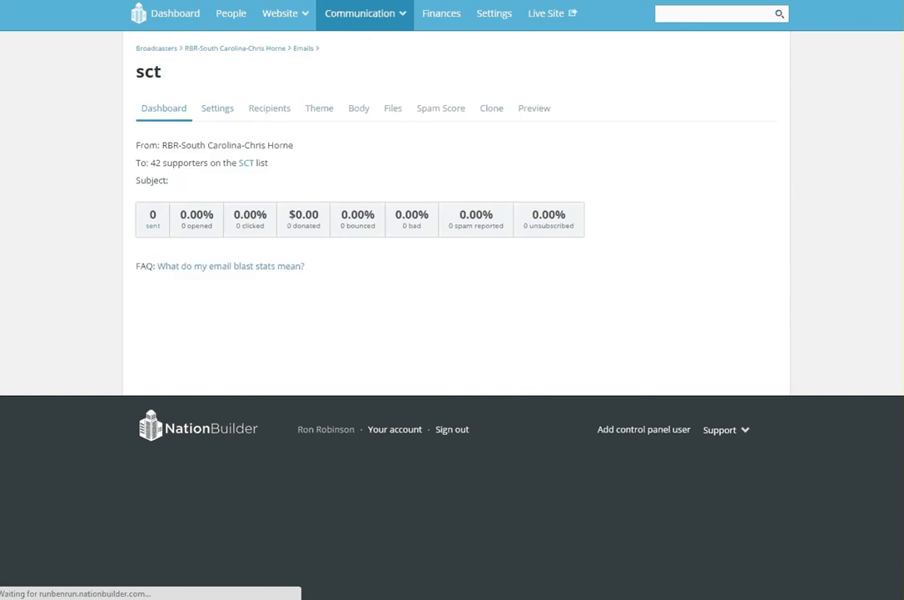